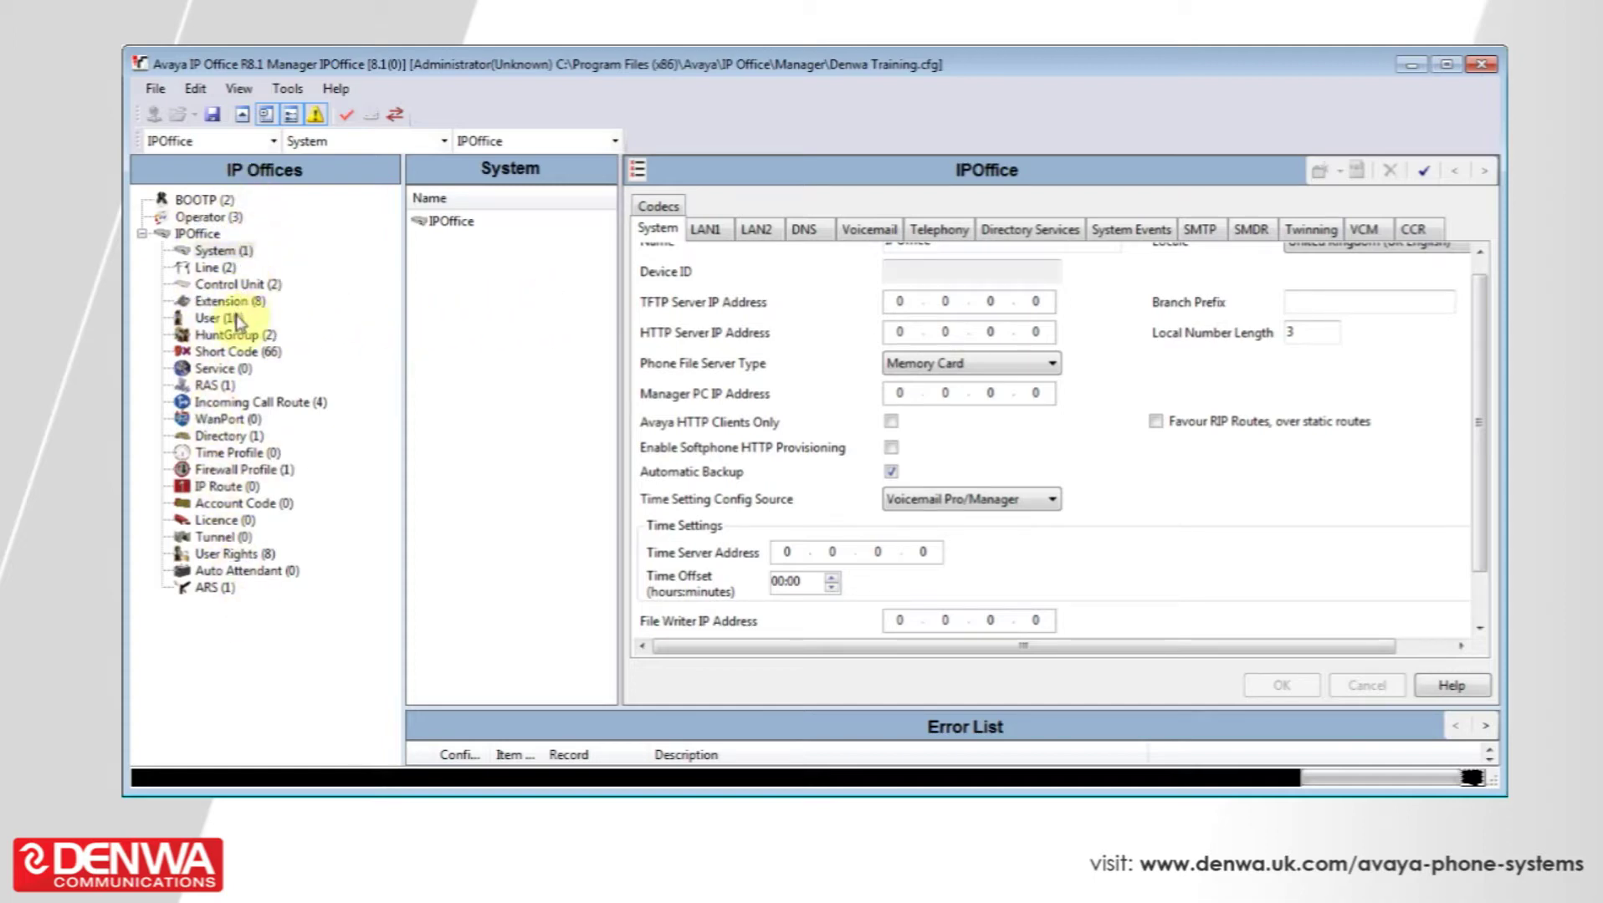
Step: In Dan's user record, replace extension number 205 with 210 and confirm
click(210, 318)
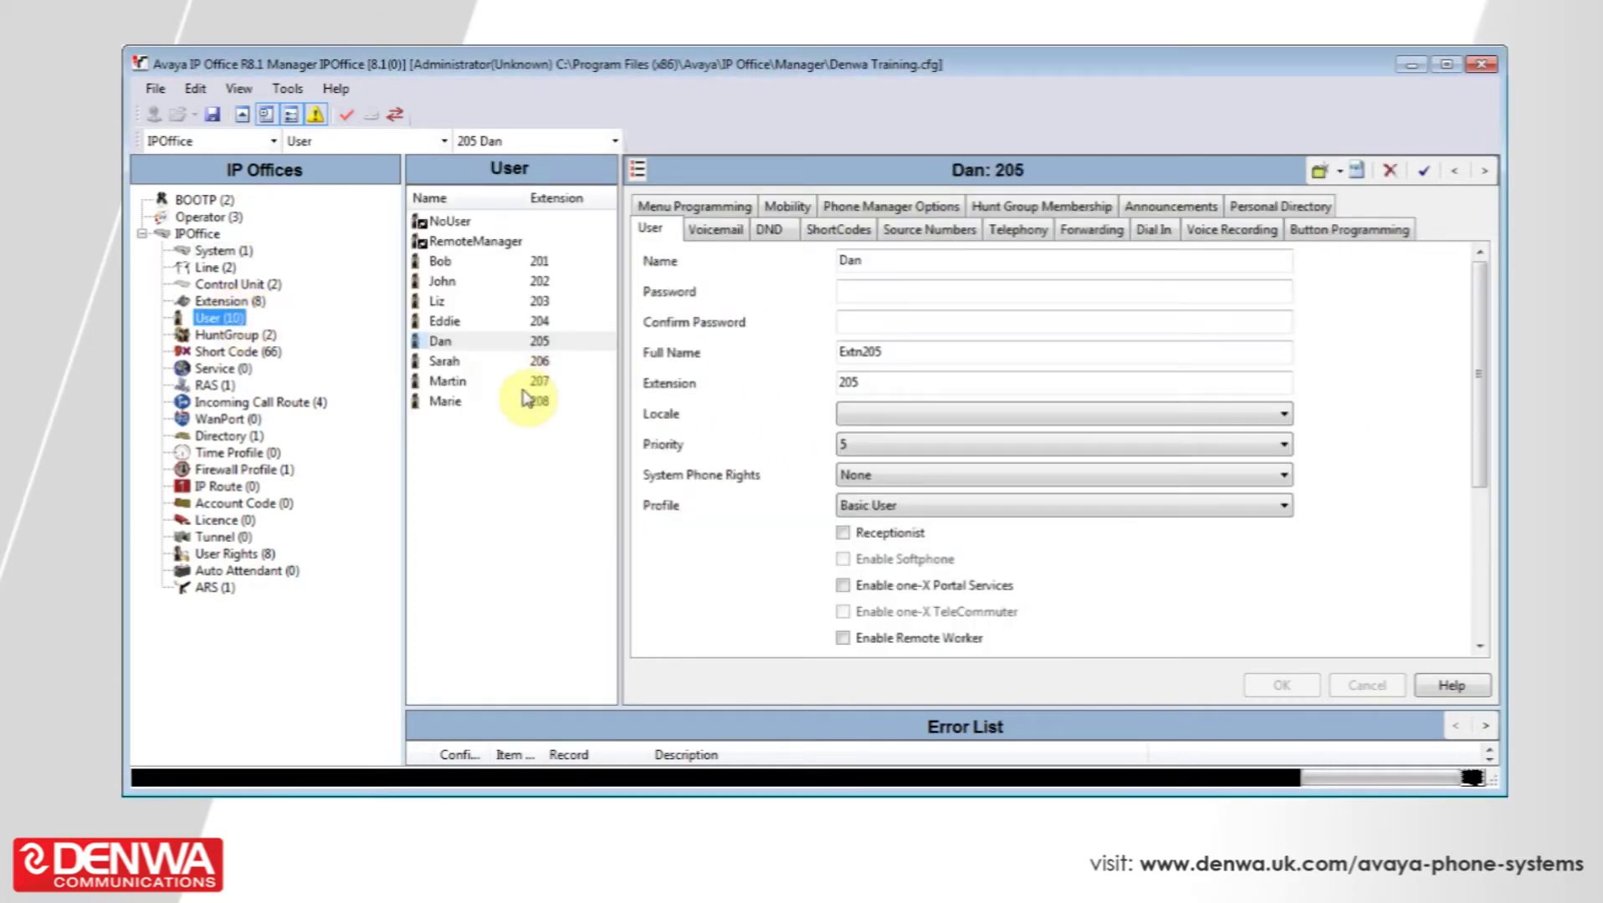
click(484, 343)
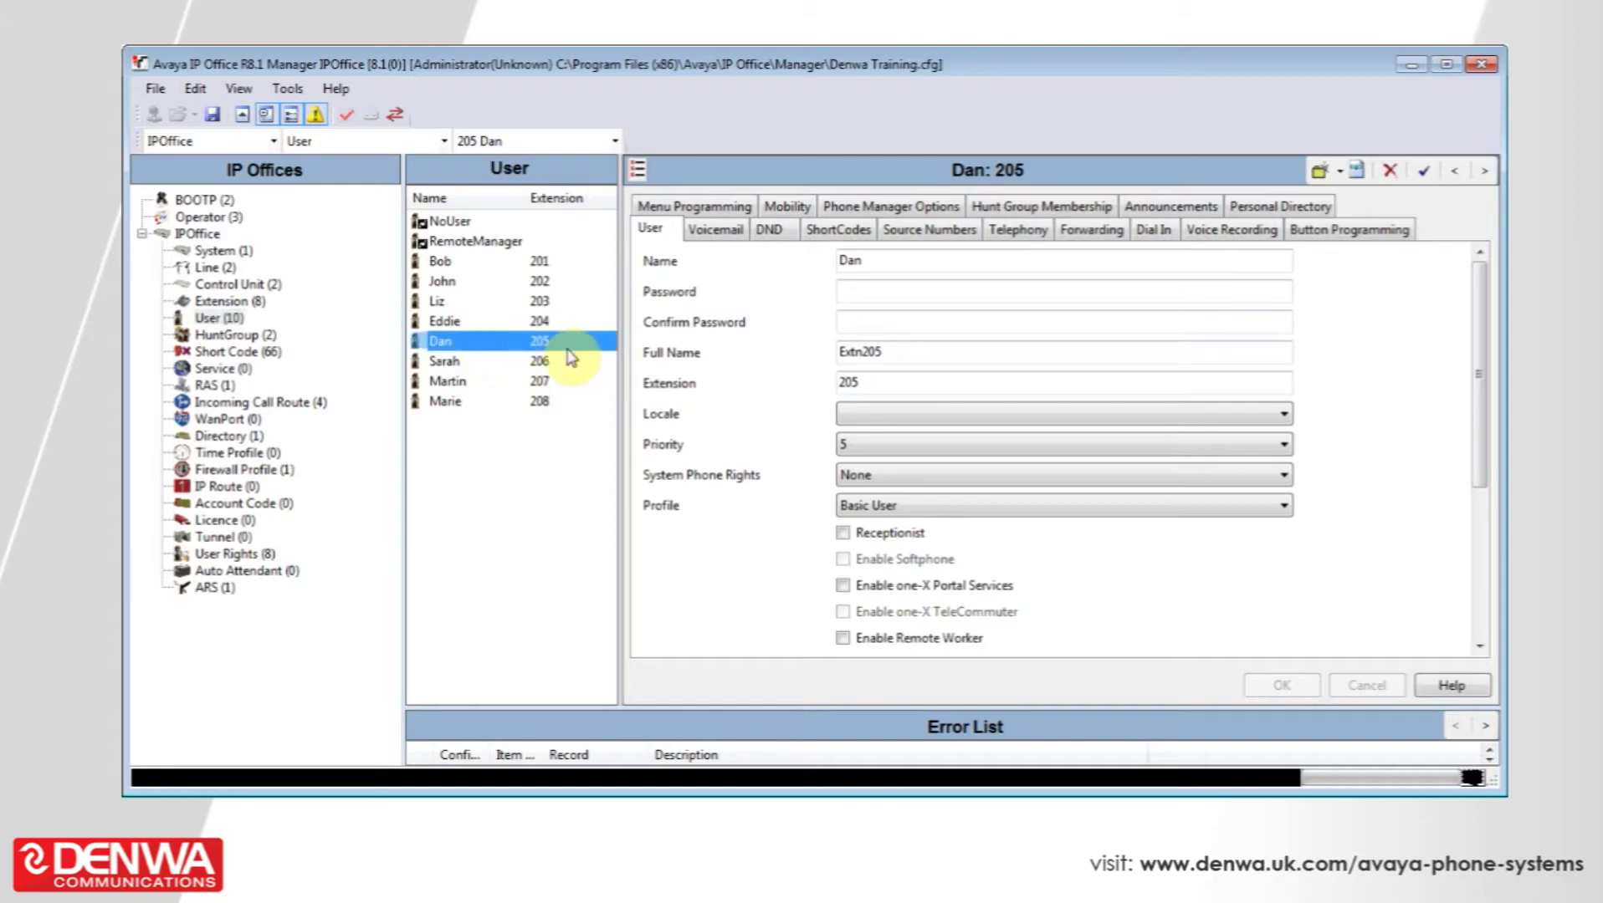
double_click(859, 381)
text(21)
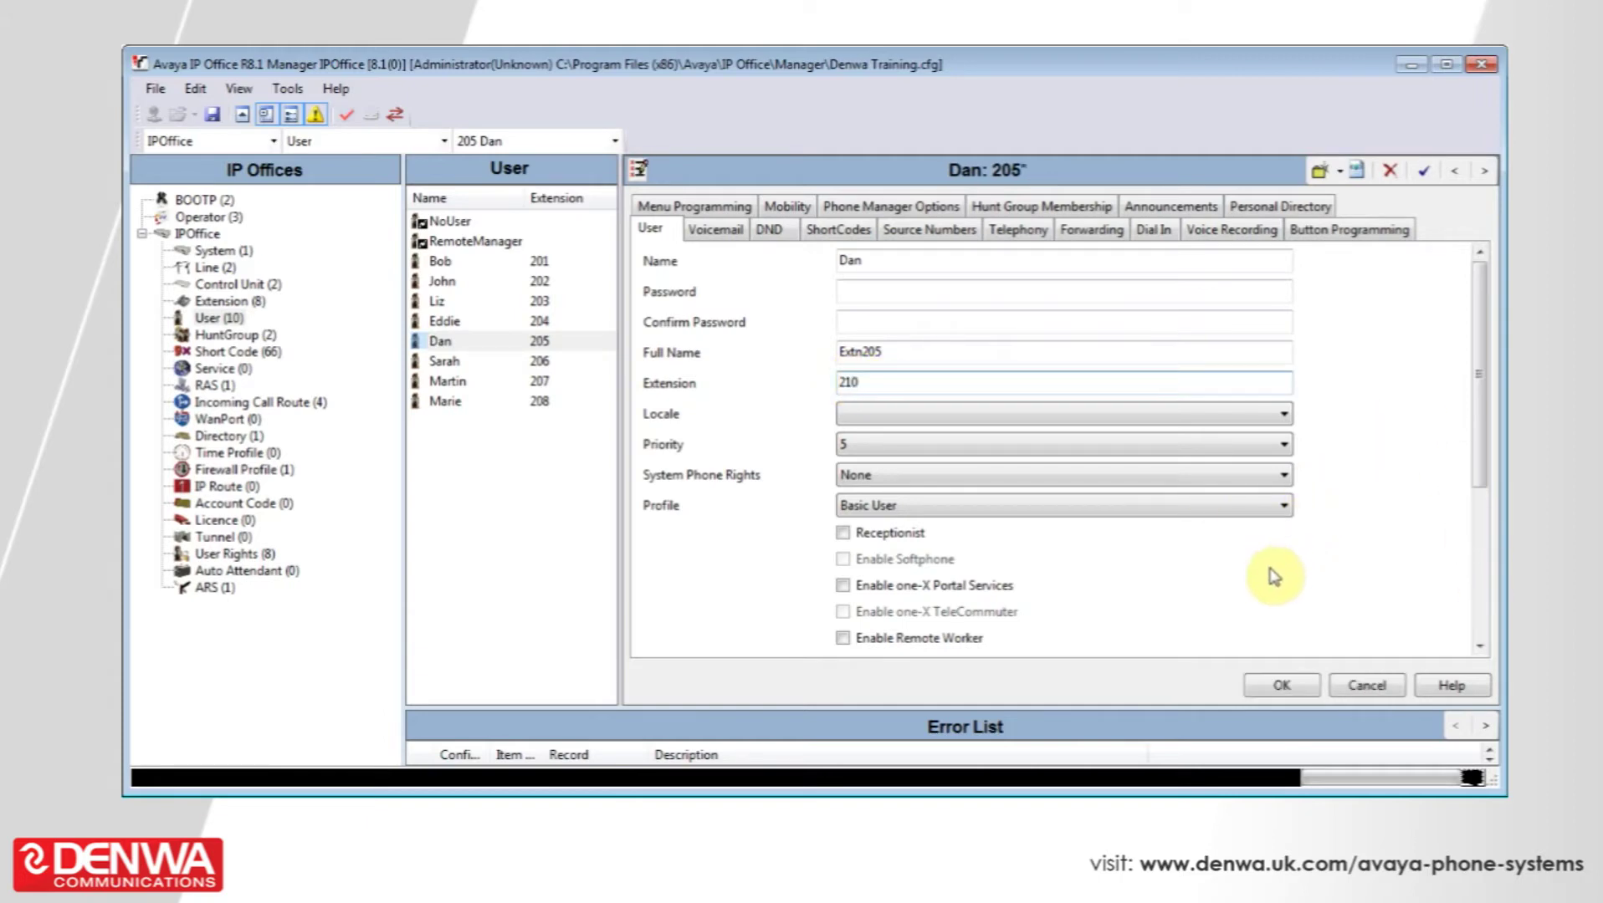
click(1273, 684)
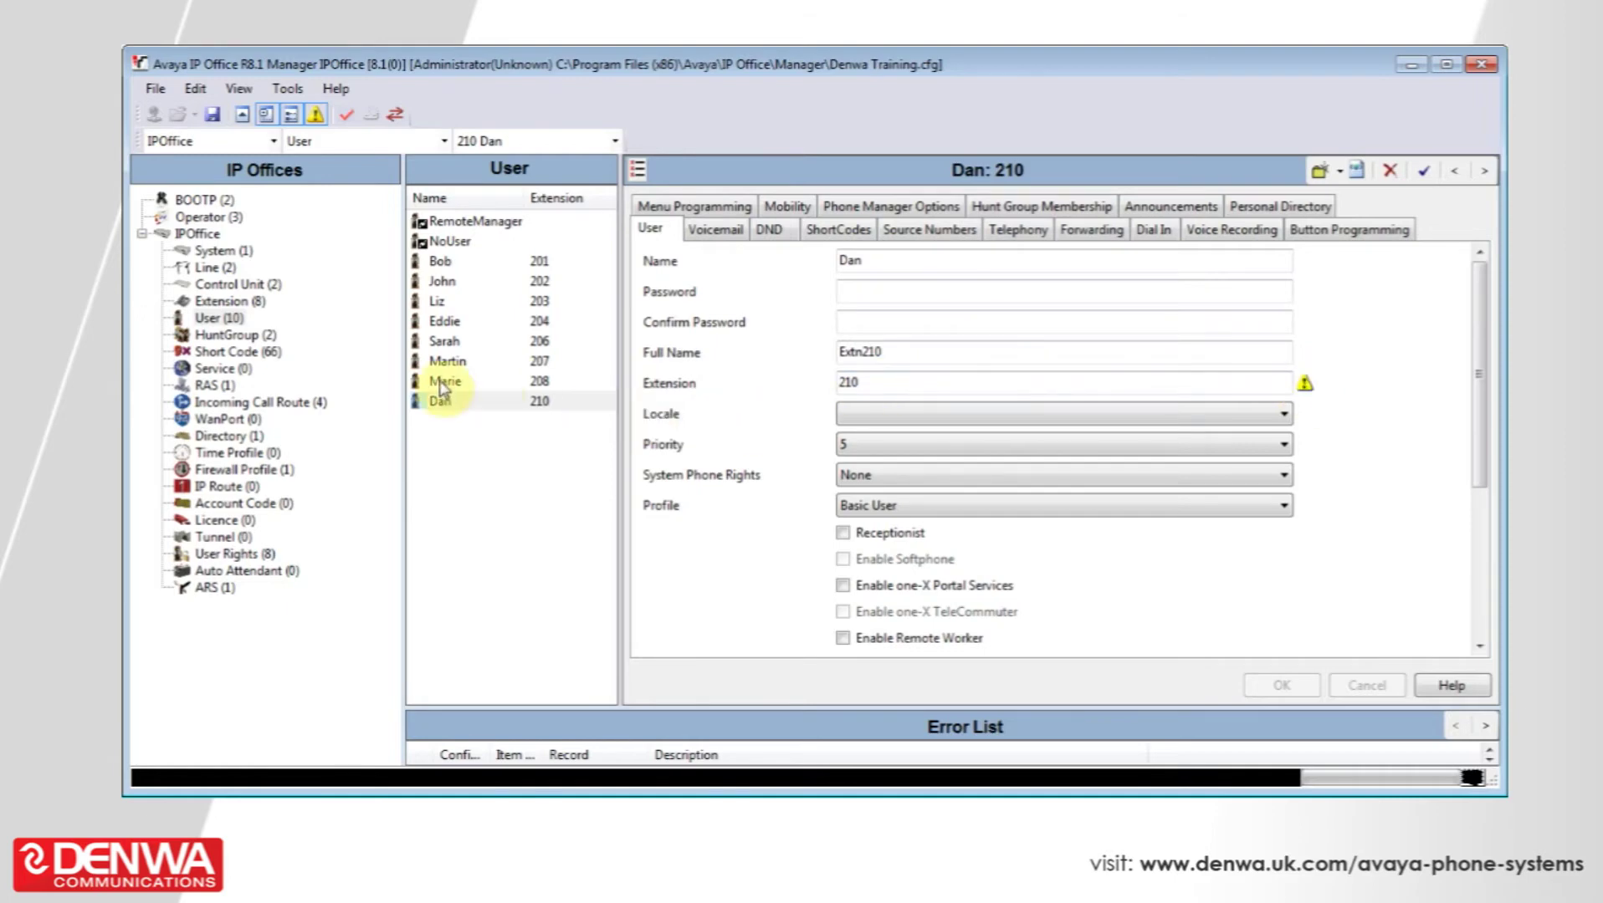
click(219, 297)
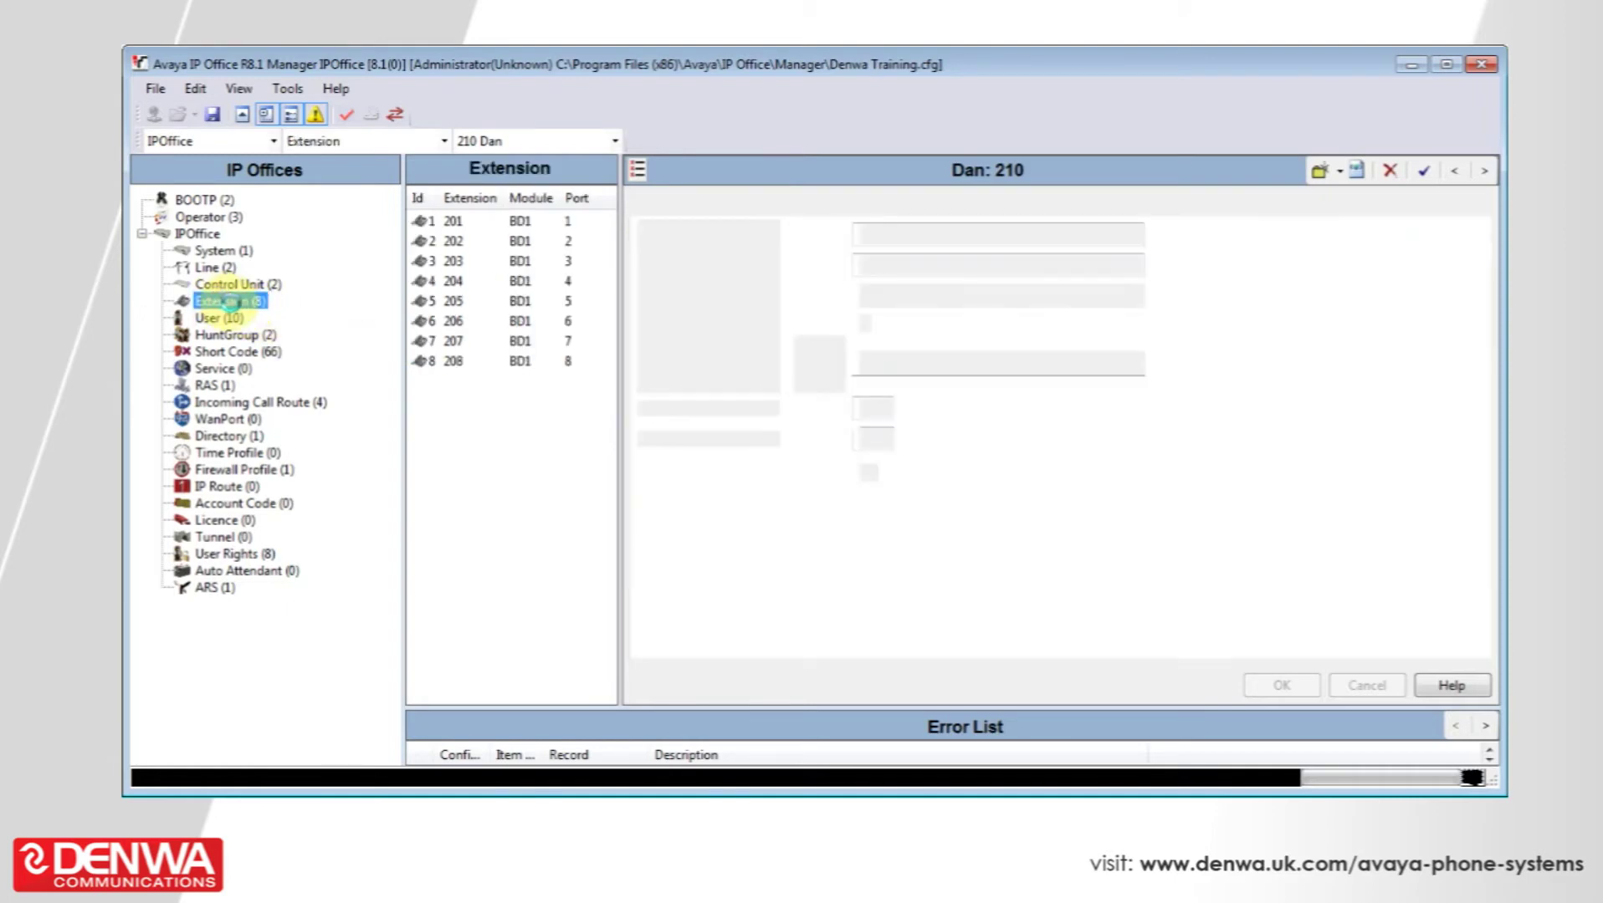
Step: Replace base extension 205 with 210 on digital extension 5 and confirm
click(456, 306)
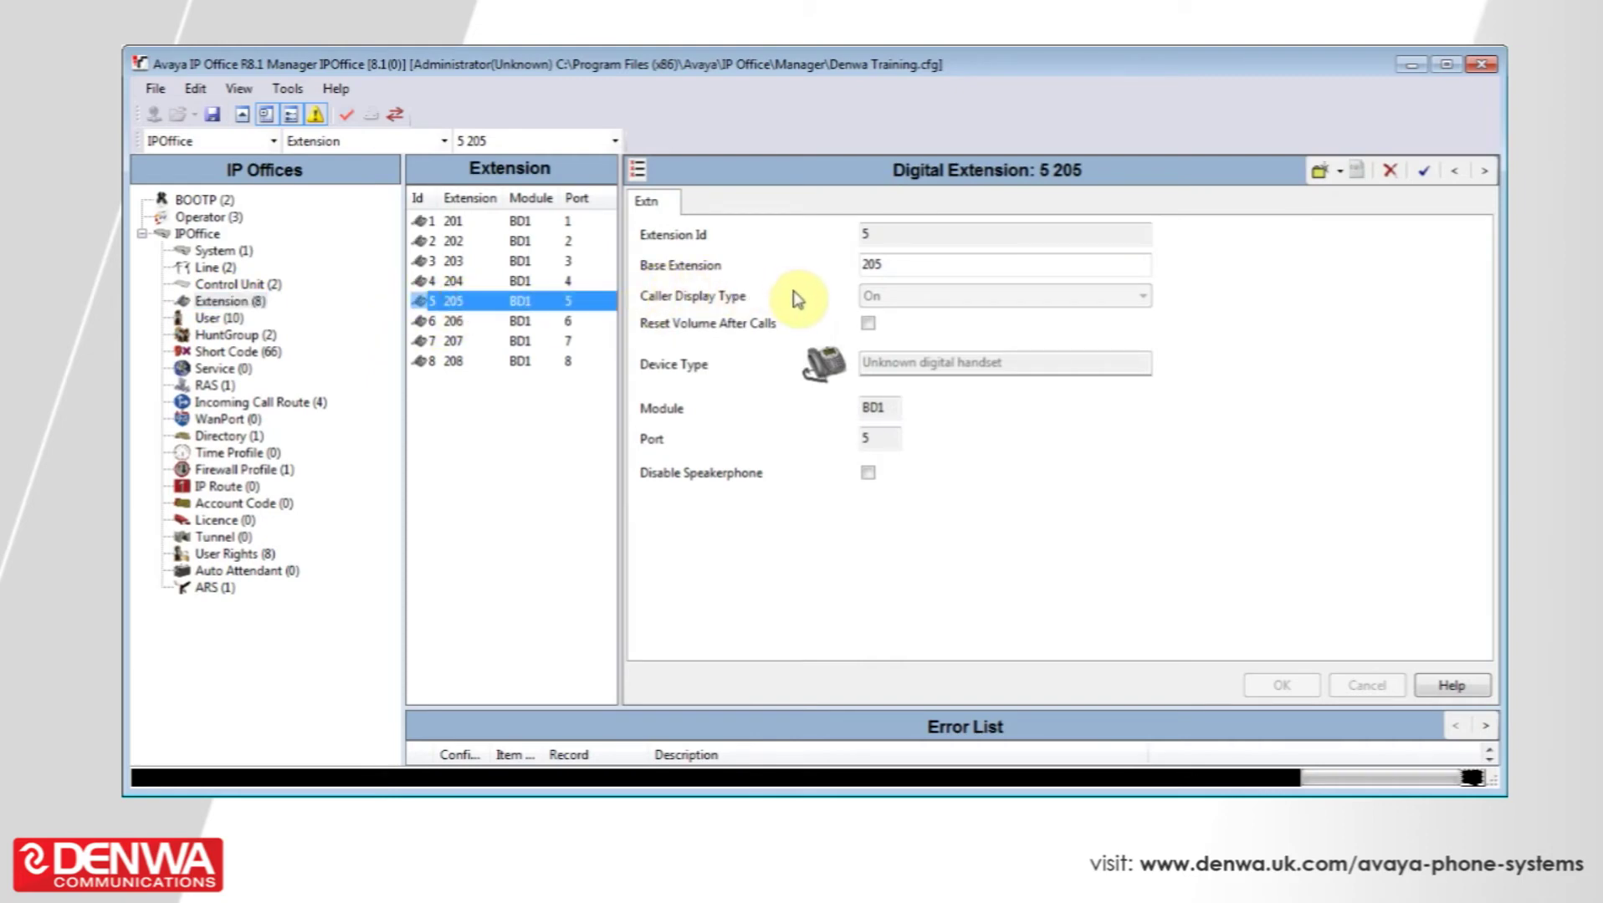
double_click(877, 264)
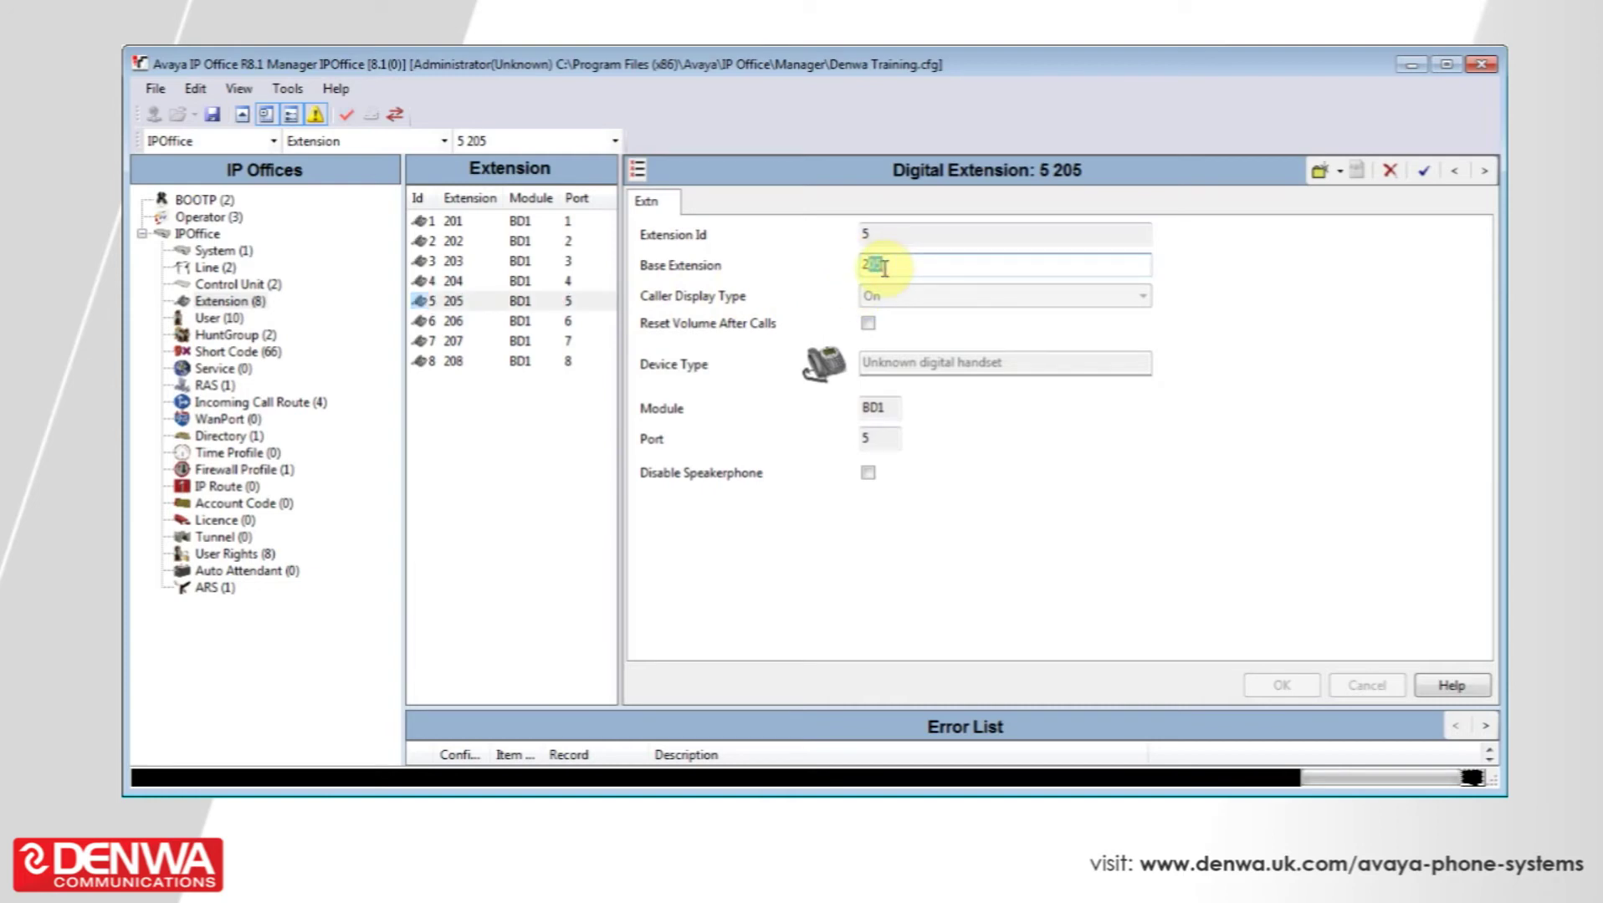
text(21)
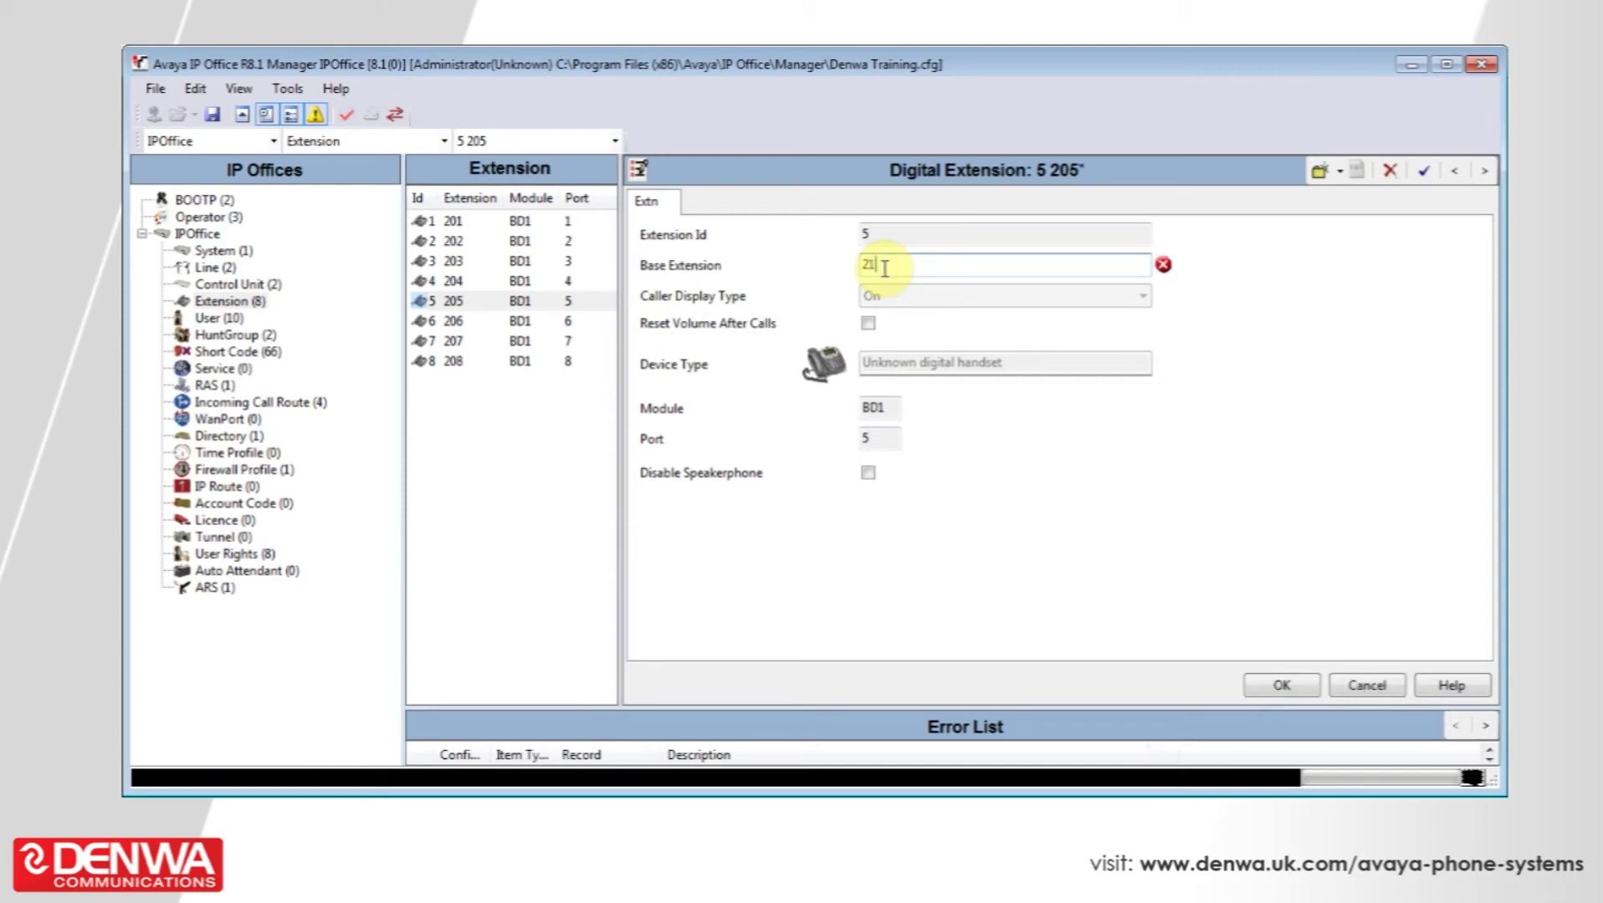
text(0)
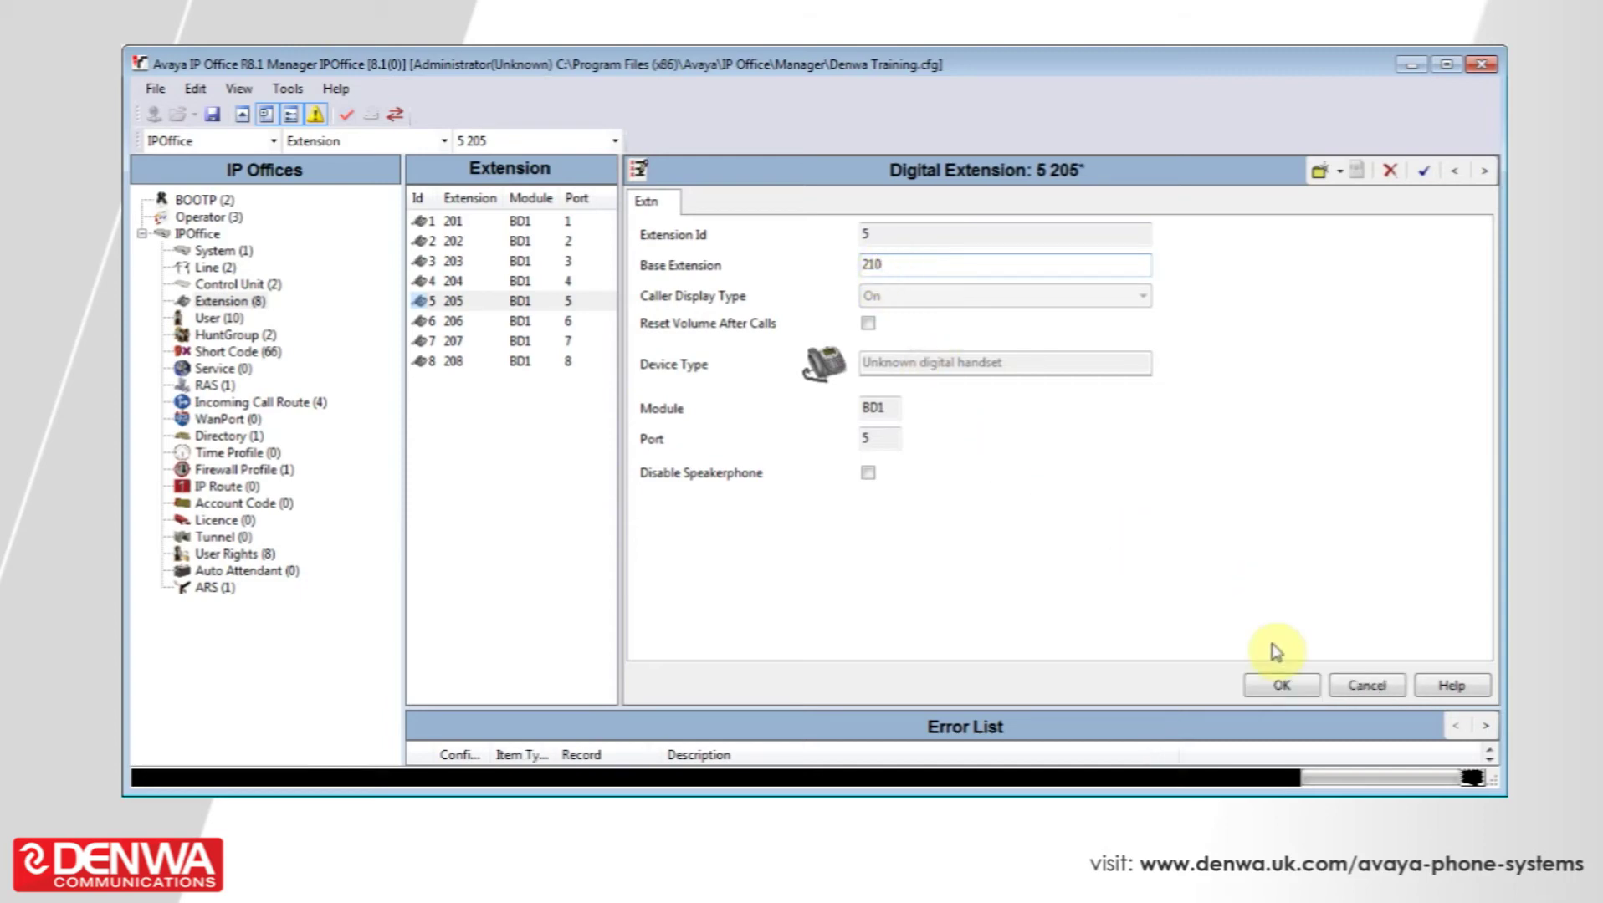
click(1277, 686)
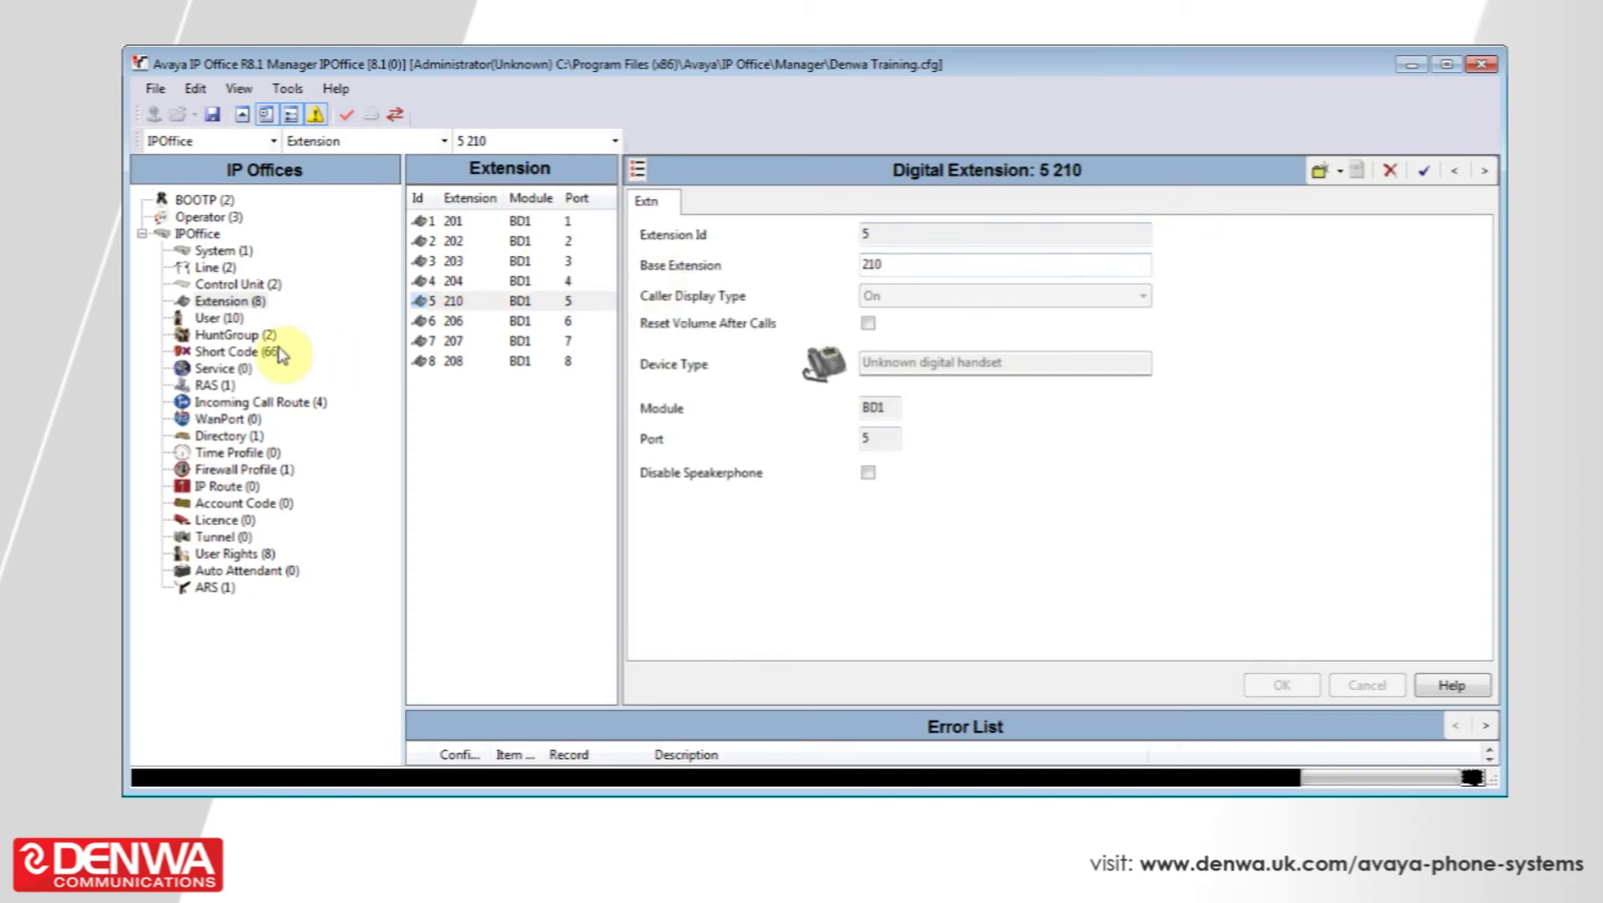
Step: Reopen Dan's user record and save the IP Office configuration
click(225, 319)
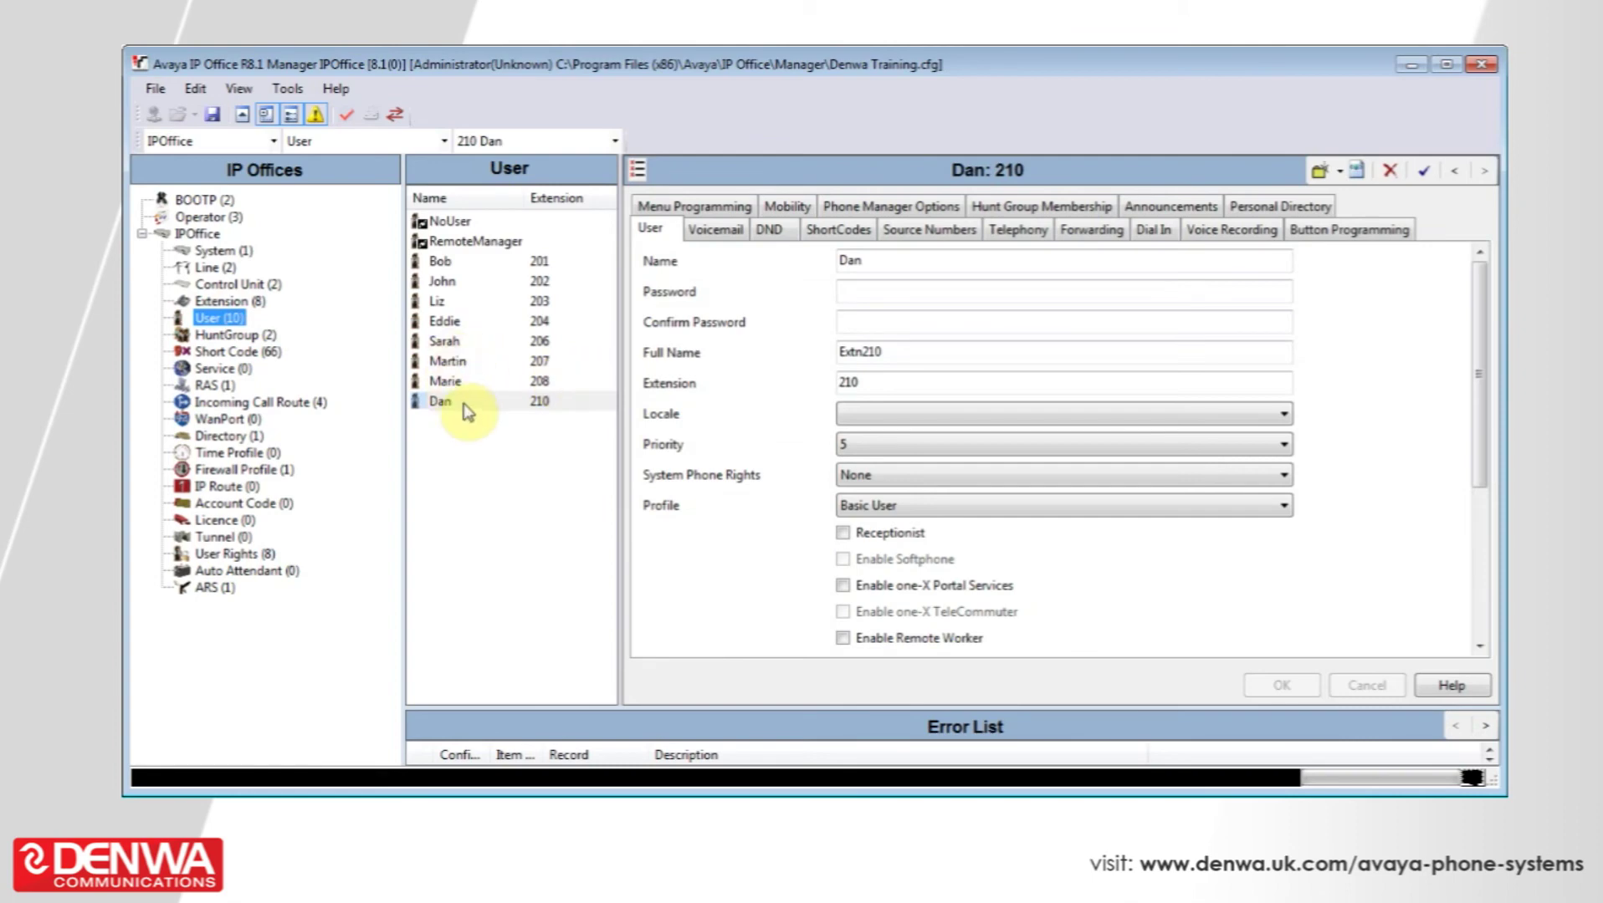
click(461, 401)
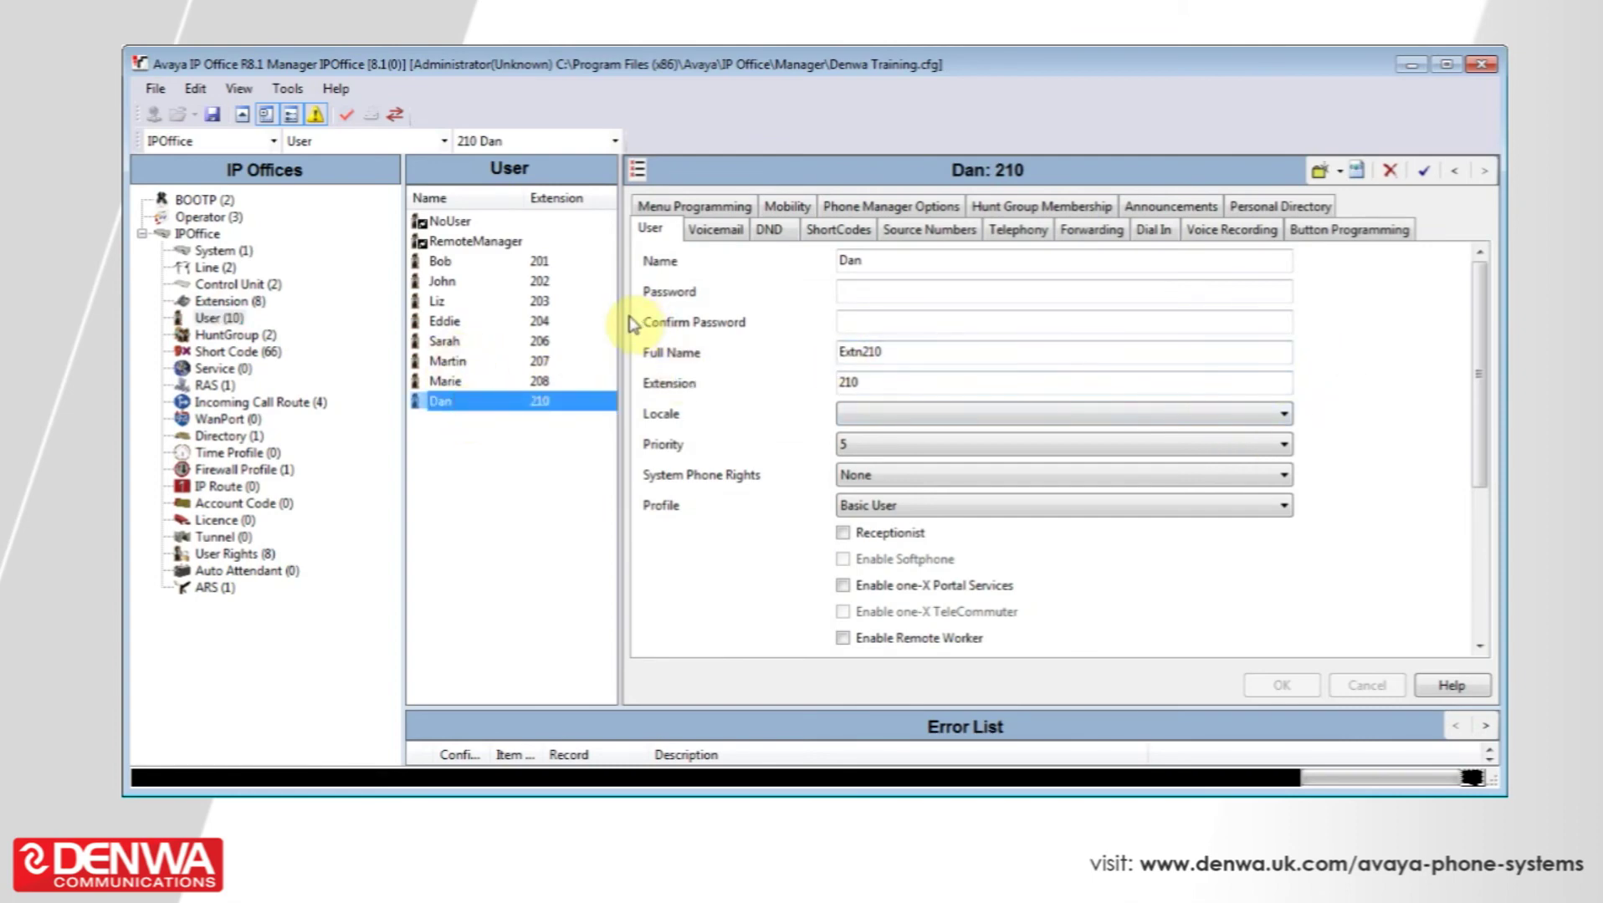
click(213, 116)
click(552, 586)
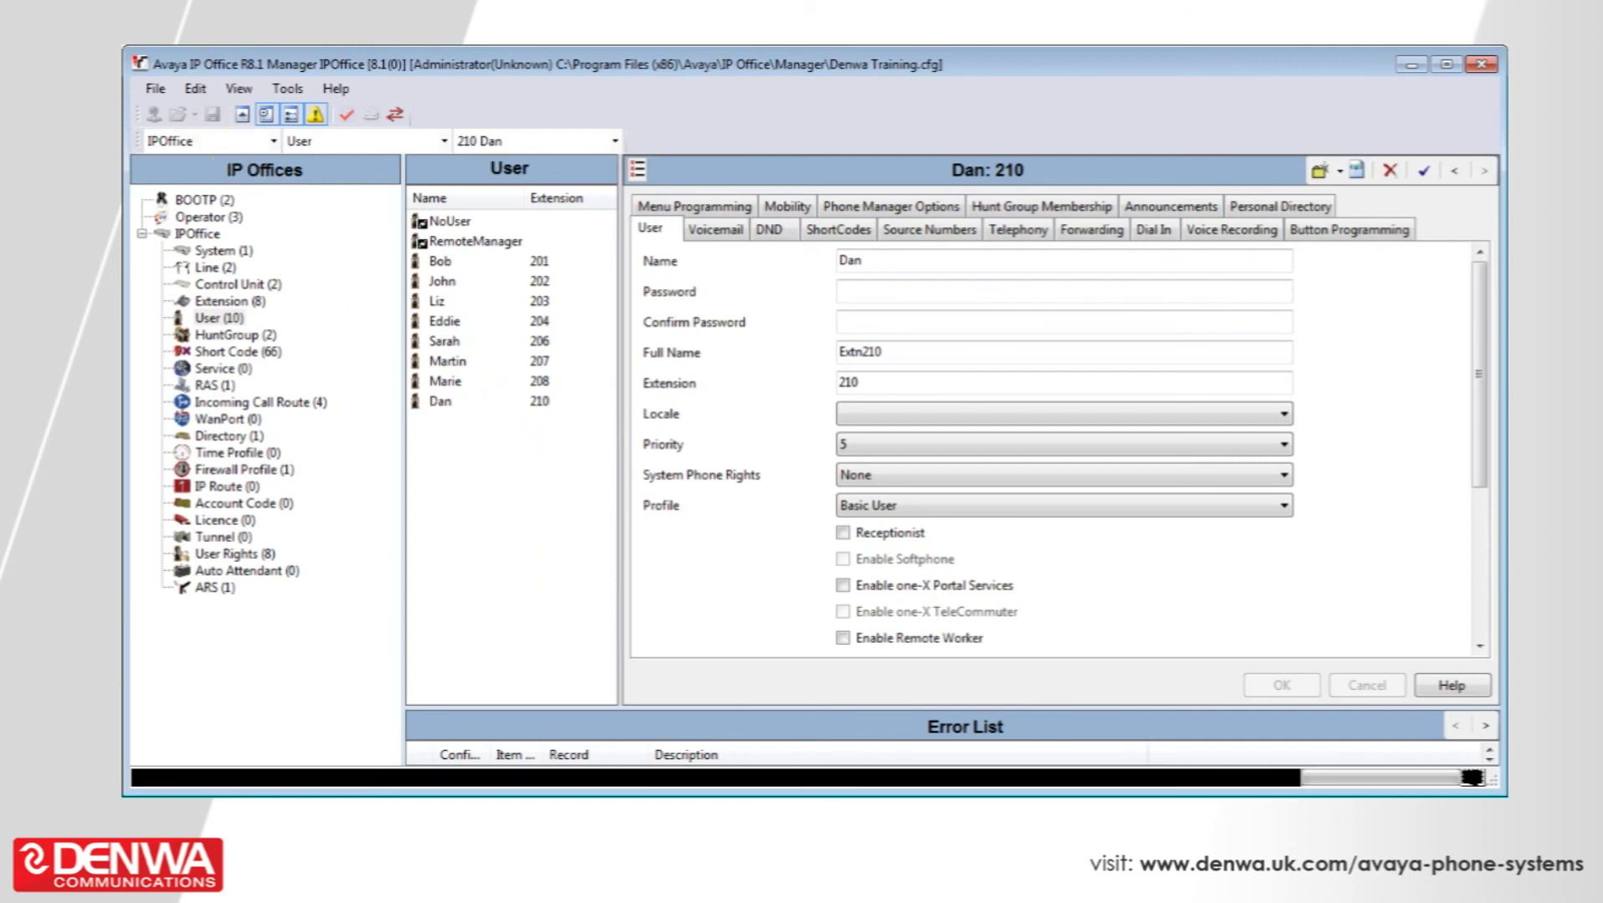